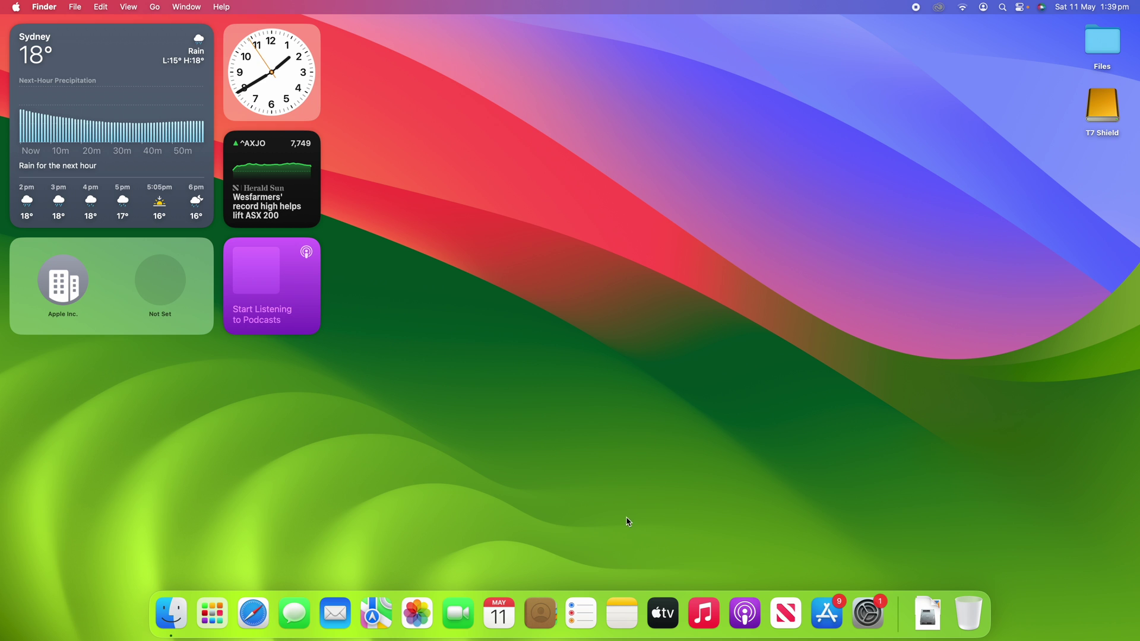
Launch Notes and select the dual-booting Script note beginning 'Hello and welcome back'.
{"action": "left_click", "coordinate": [617, 612]}
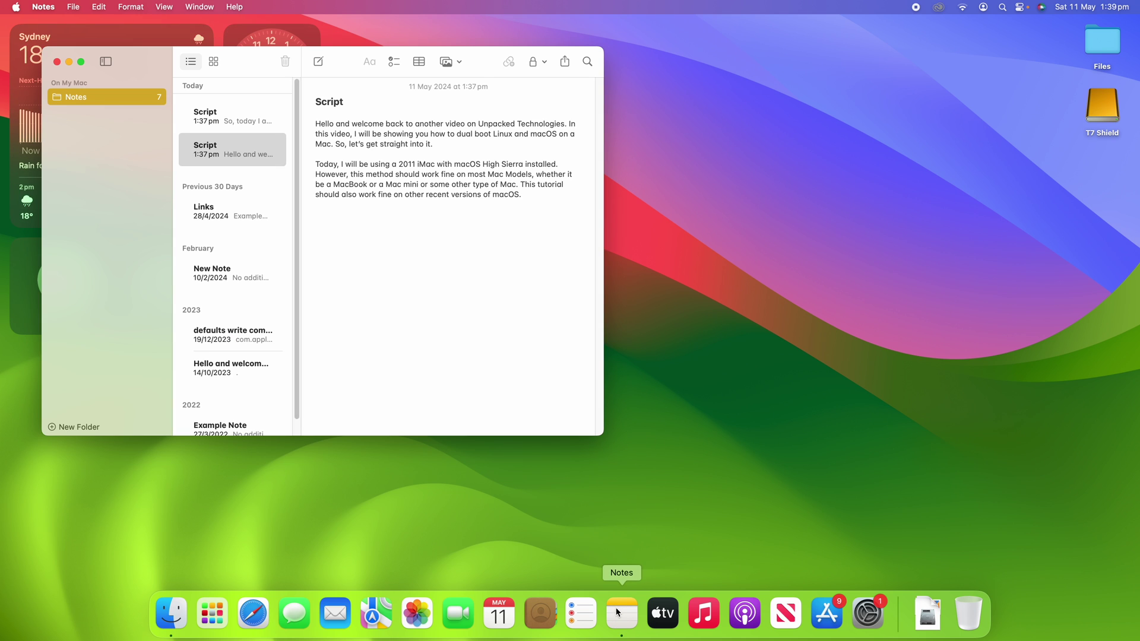
{"action": "left_click", "coordinate": [259, 147]}
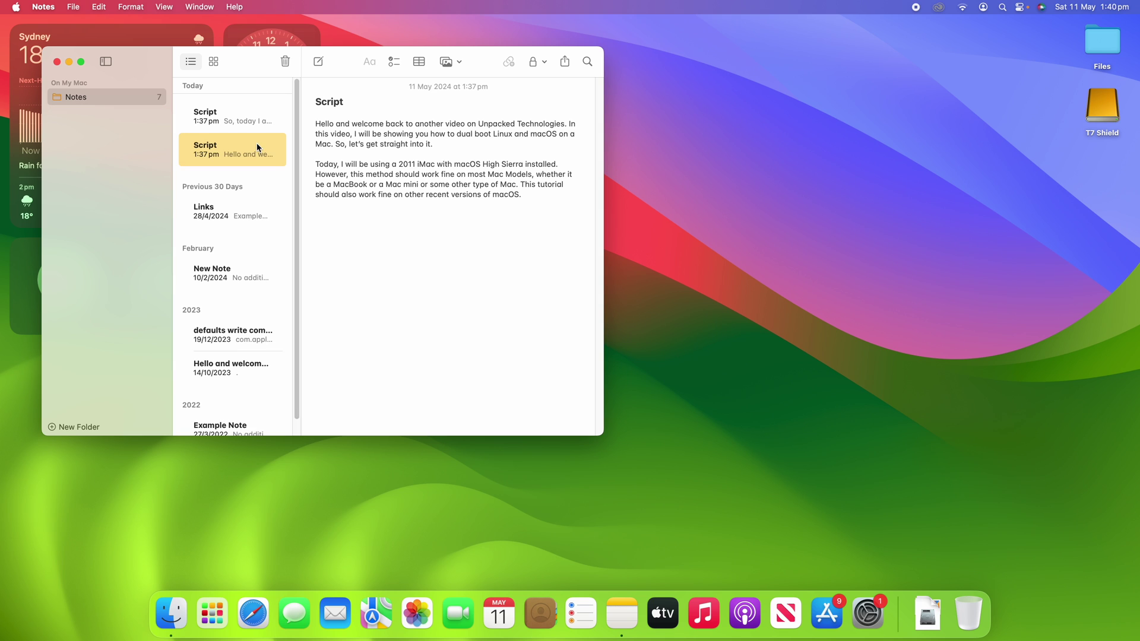
{"action": "left_click", "coordinate": [538, 206]}
Export the dual-booting Script note to Pages with Open in Pages, then launch the App Store.
{"action": "left_click", "coordinate": [566, 63]}
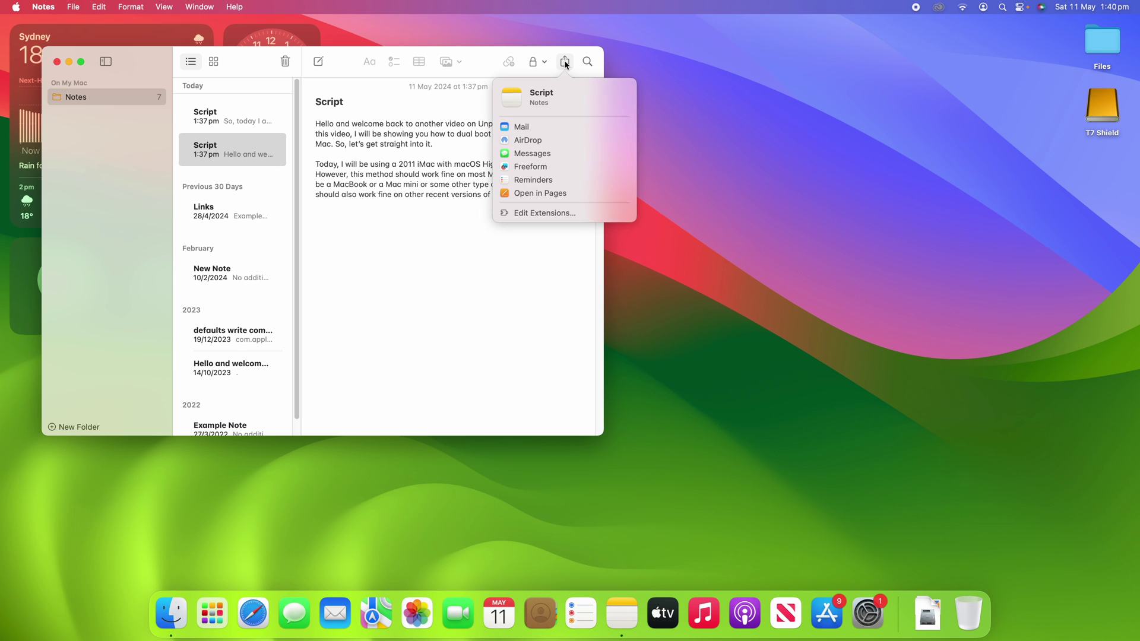
{"action": "left_click", "coordinate": [549, 191]}
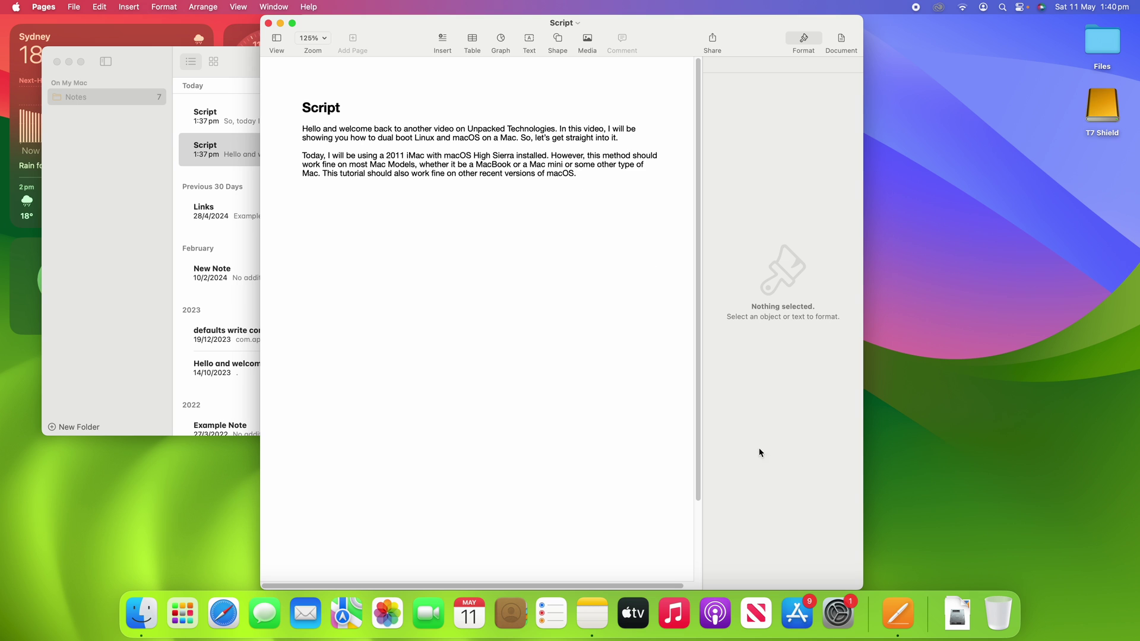
{"action": "left_click", "coordinate": [798, 616]}
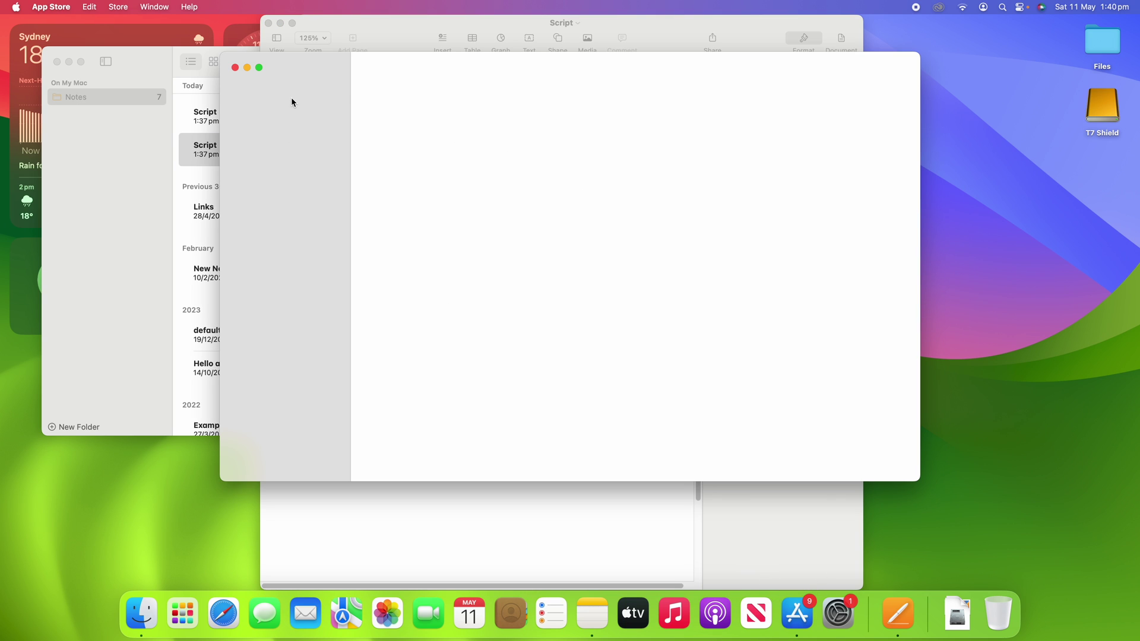
Search the App Store for 'pages', view the Pages listing, then quit the App Store.
{"action": "left_click", "coordinate": [290, 91]}
{"action": "type", "text": "pages"}
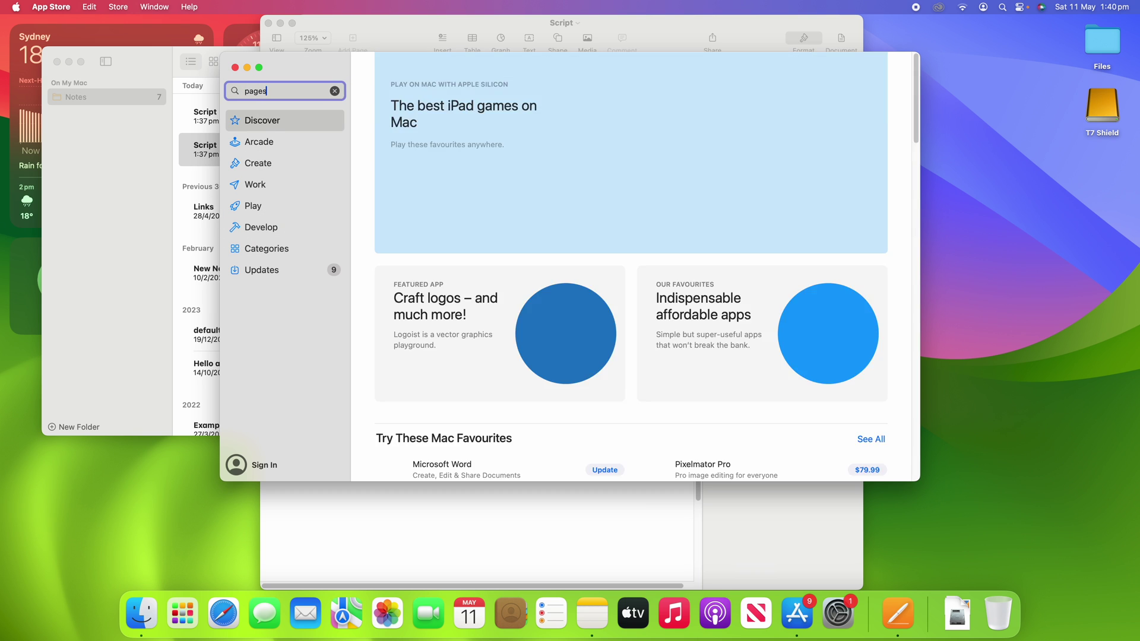
{"action": "key", "text": "Return"}
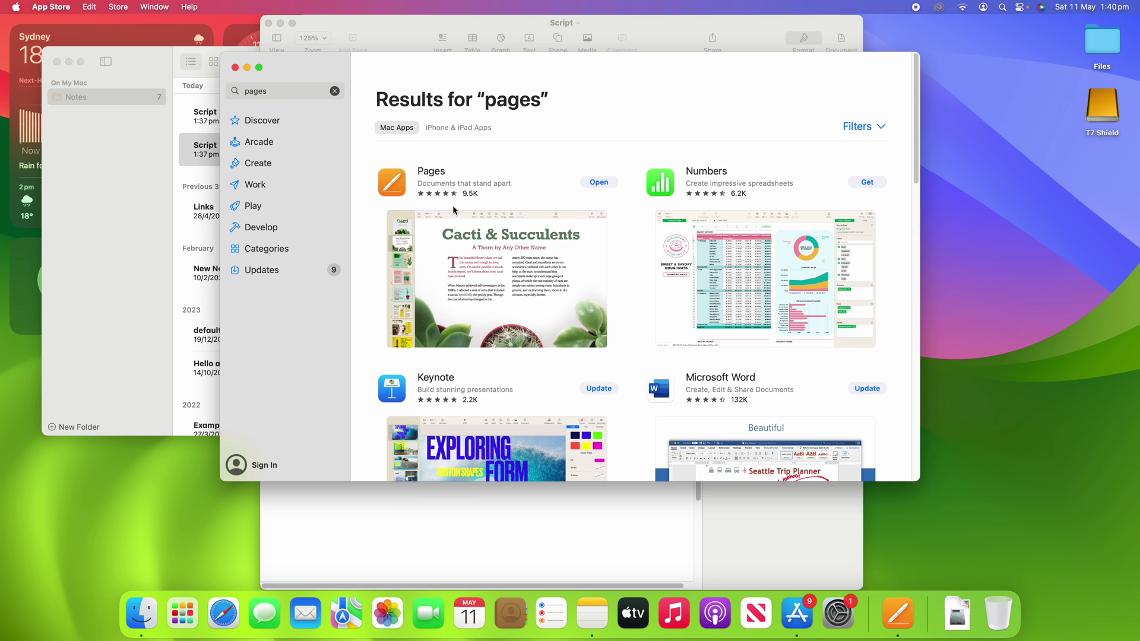
{"action": "left_click", "coordinate": [392, 186]}
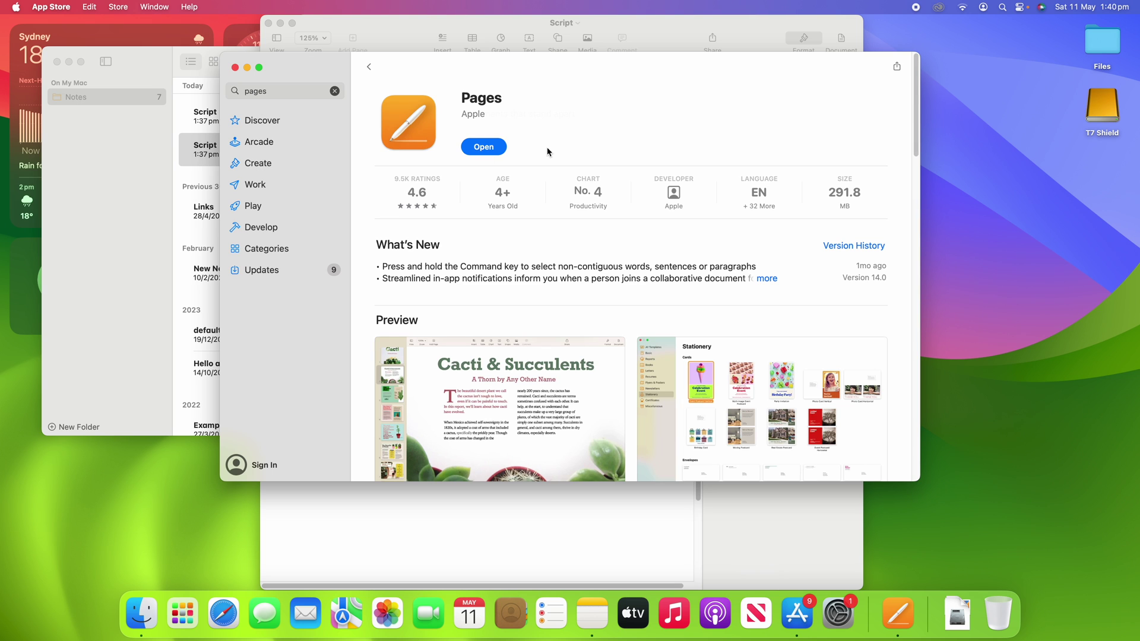
{"action": "key", "text": "cmd+q"}
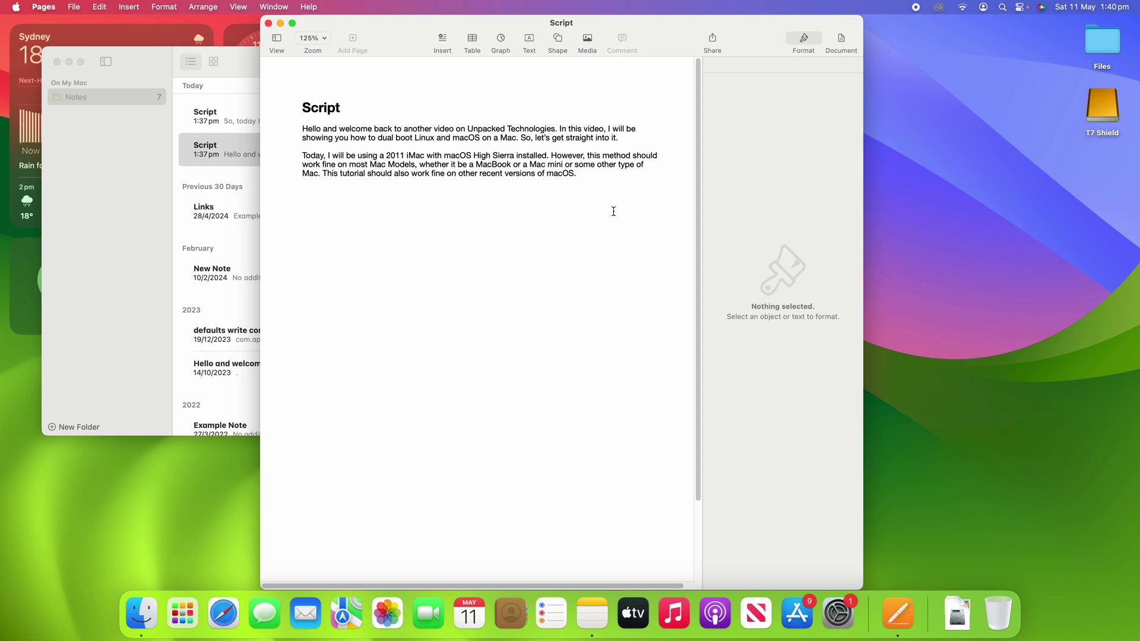
{"action": "left_click", "coordinate": [608, 183]}
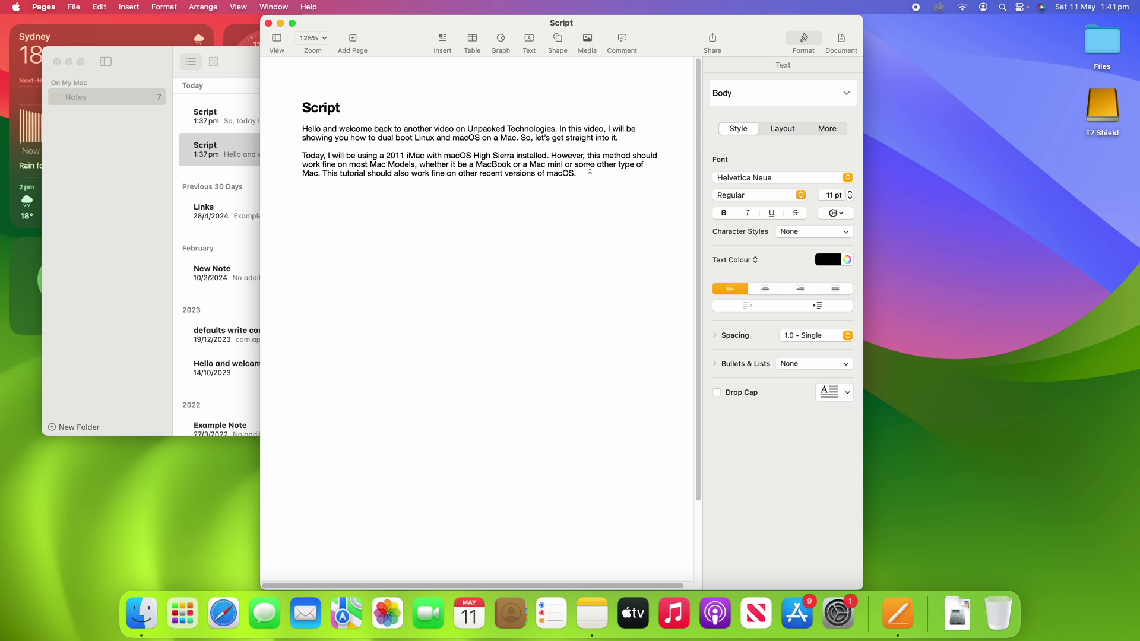
{"action": "left_click_drag", "start_coordinate": [301, 107], "coordinate": [576, 172]}
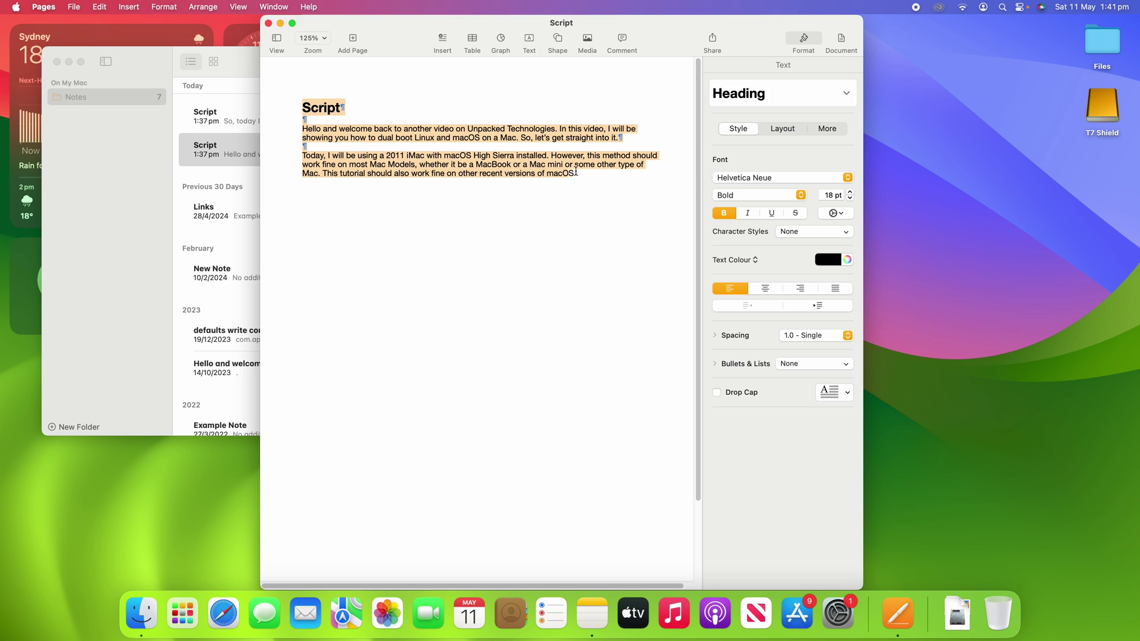
{"action": "left_click", "coordinate": [598, 178]}
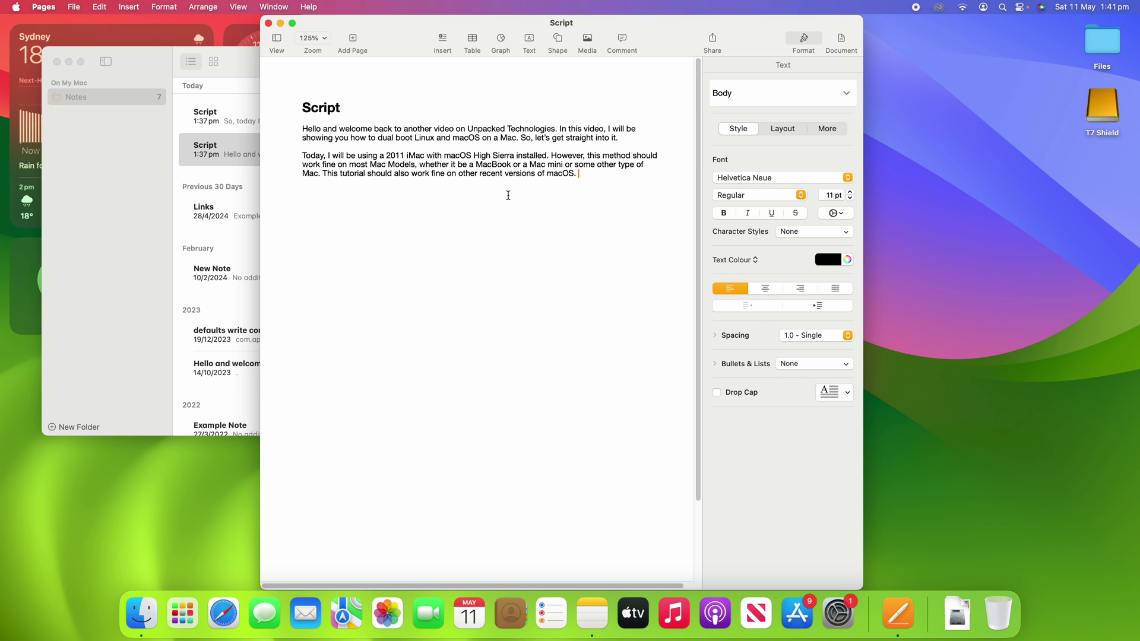
{"action": "key", "text": "super+w"}
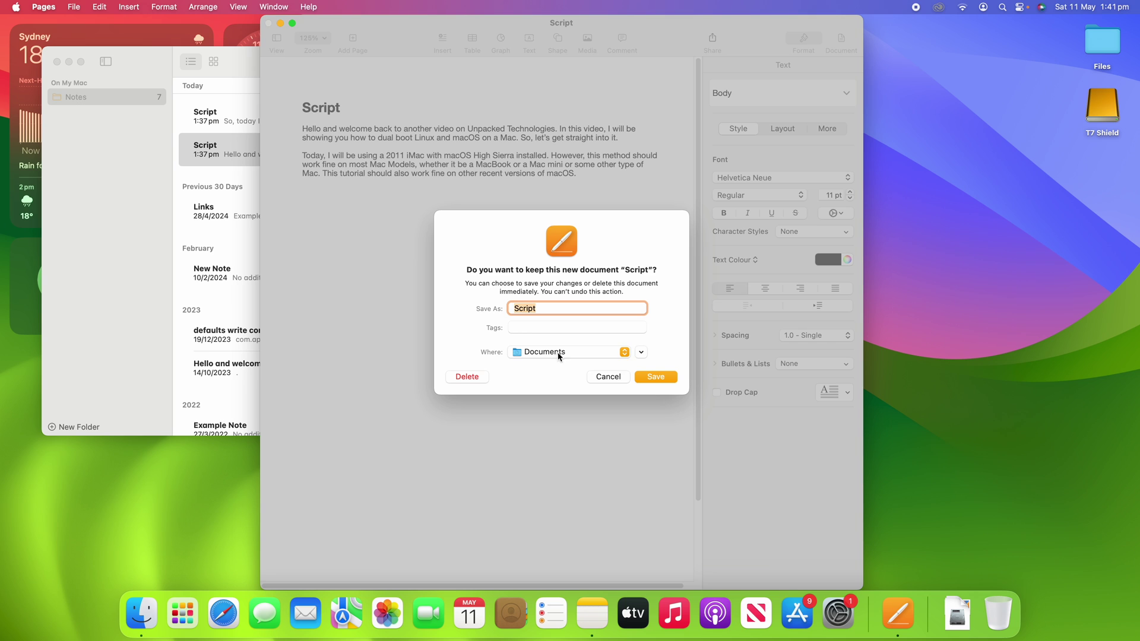
Keep the new Pages document as Script, saved to the Desktop.
{"action": "left_click", "coordinate": [624, 352]}
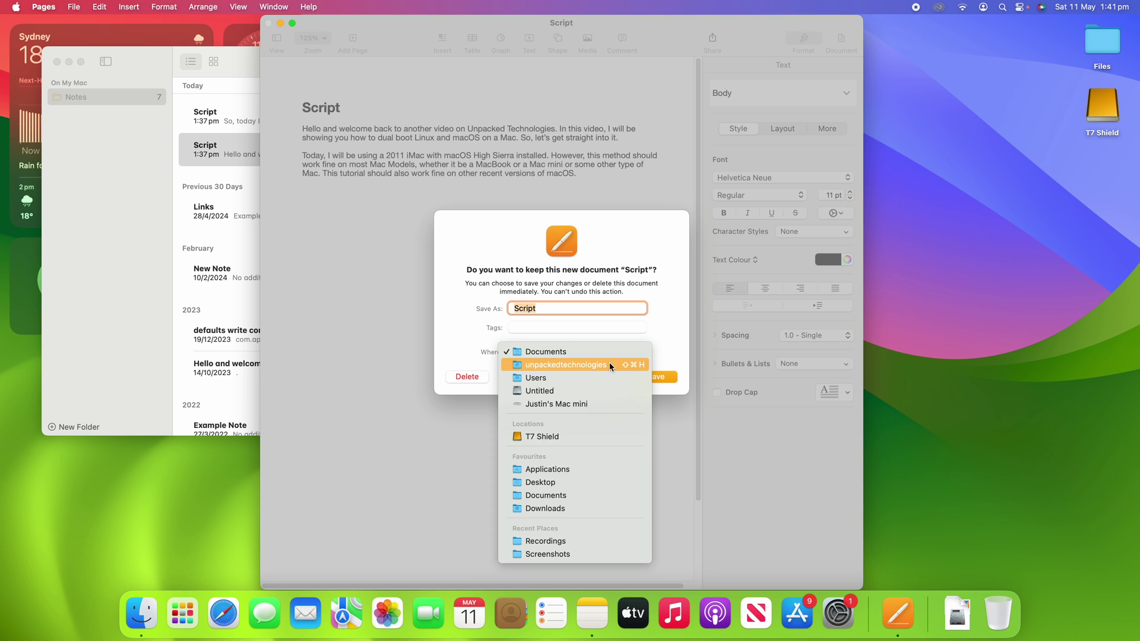
{"action": "left_click", "coordinate": [555, 481]}
{"action": "left_click", "coordinate": [644, 377]}
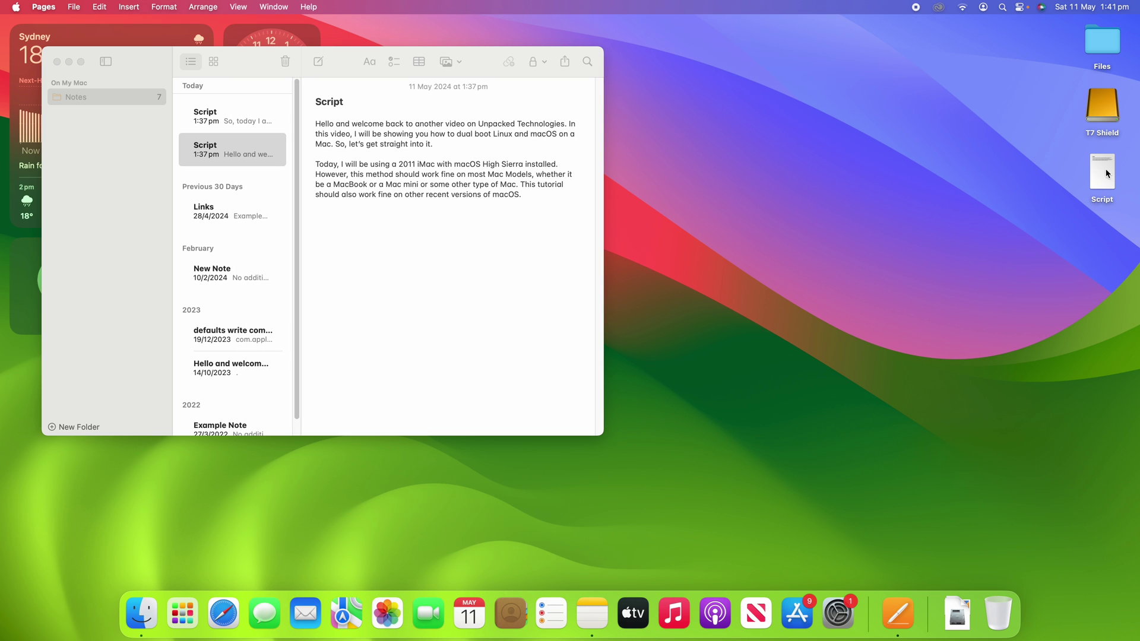
Bring Notes forward and select the Script note about unboxing a used iPhone 6s.
{"action": "left_click", "coordinate": [257, 121]}
{"action": "left_click", "coordinate": [256, 121]}
{"action": "left_click", "coordinate": [380, 309]}
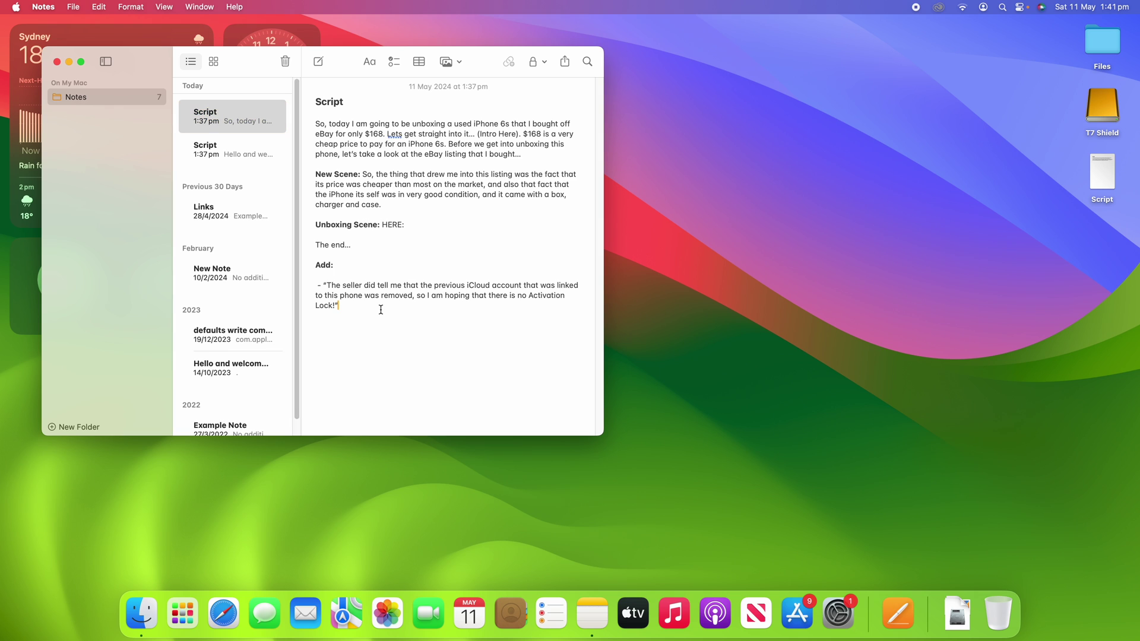
{"action": "left_click", "coordinate": [387, 248]}
Export the iPhone 6s Script note to a new Pages document with Open in Pages.
{"action": "left_click", "coordinate": [565, 64]}
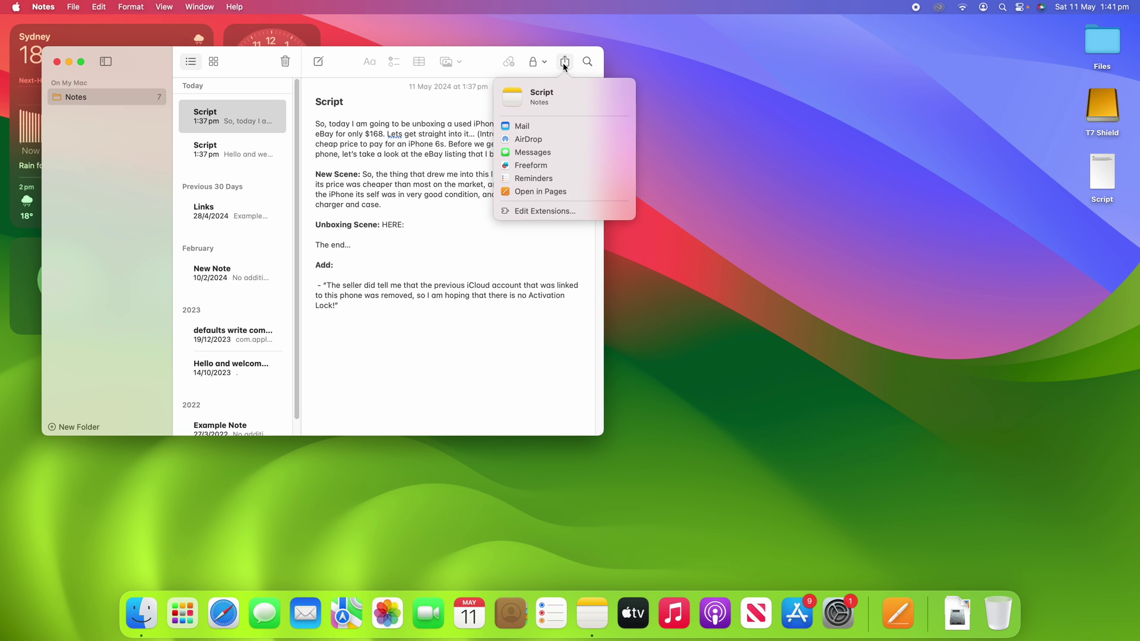
{"action": "left_click", "coordinate": [530, 191]}
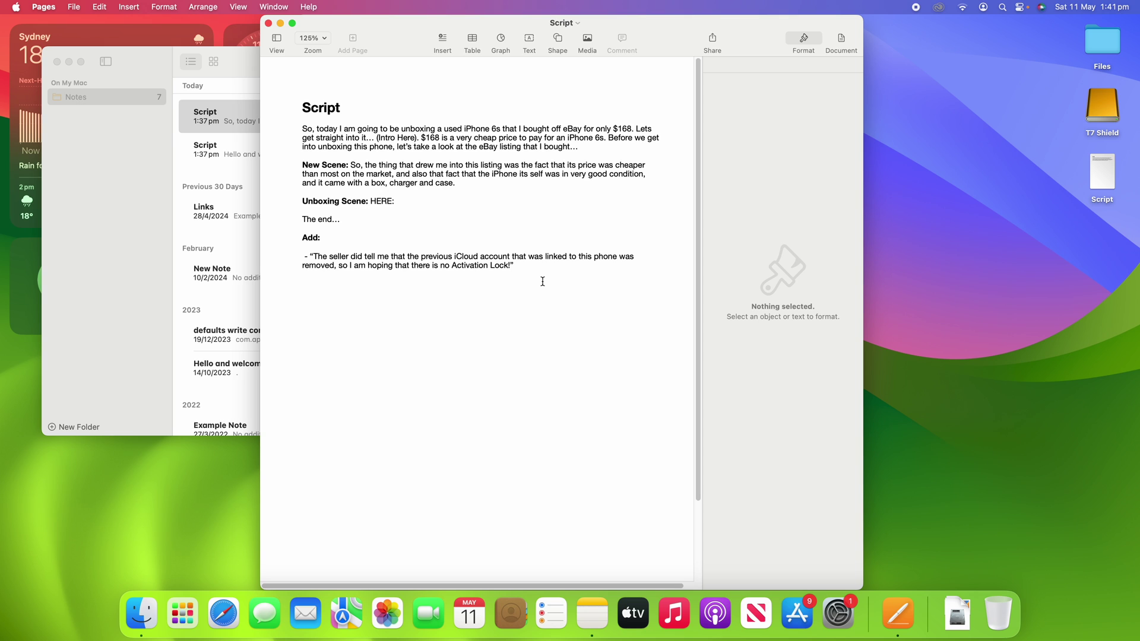
{"action": "left_click", "coordinate": [520, 259]}
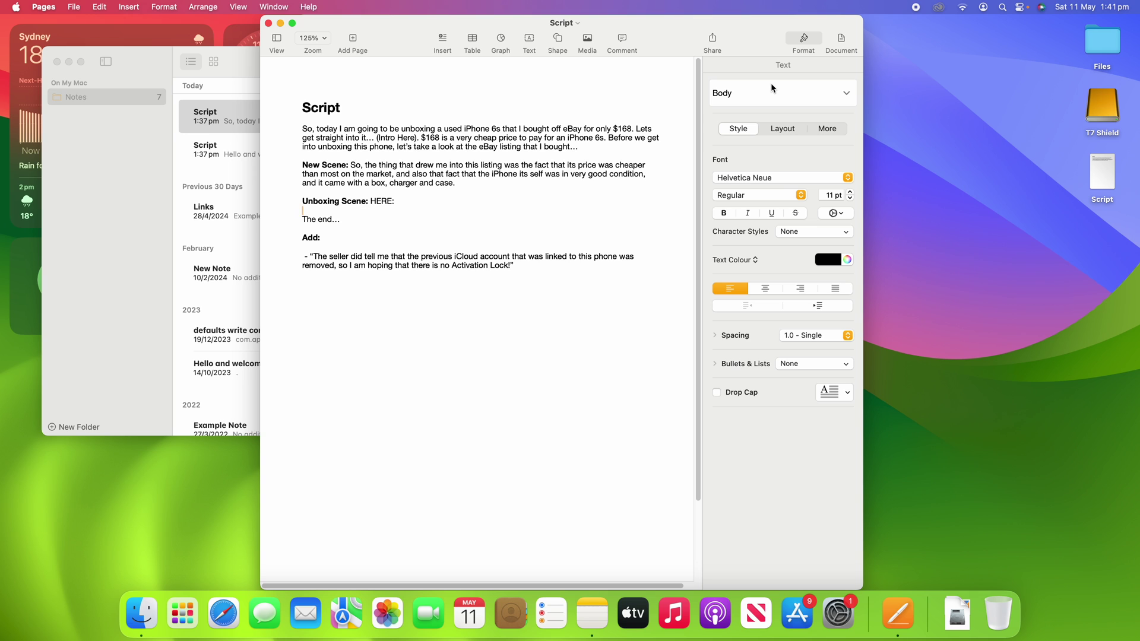
{"action": "left_click", "coordinate": [255, 67]}
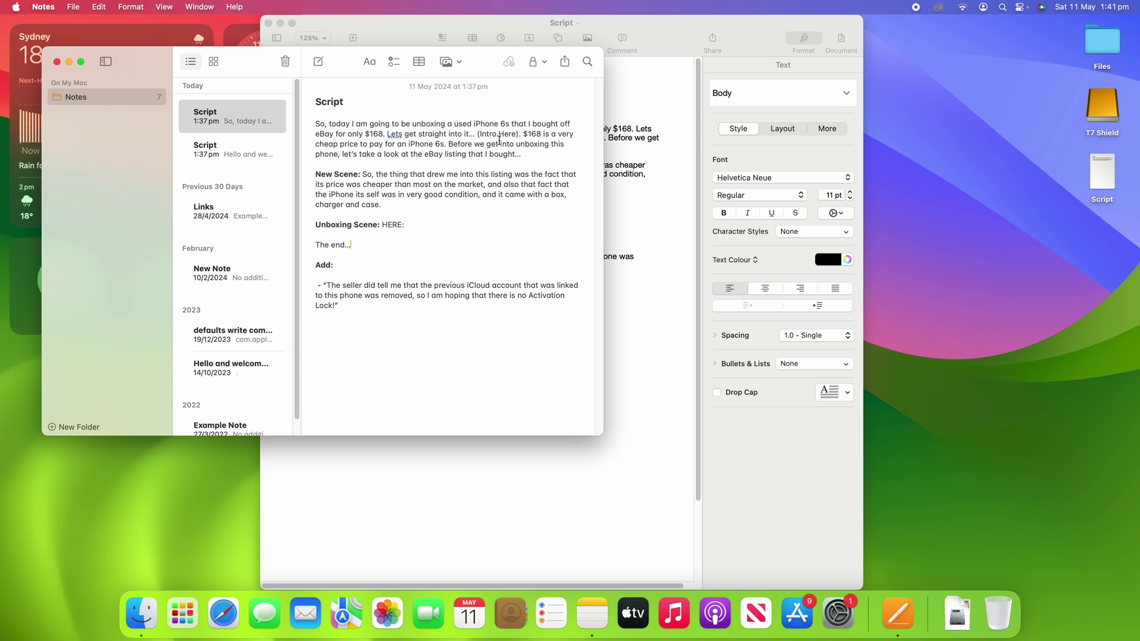
{"action": "left_click", "coordinate": [672, 265]}
{"action": "left_click", "coordinate": [236, 77]}
{"action": "left_click", "coordinate": [645, 250]}
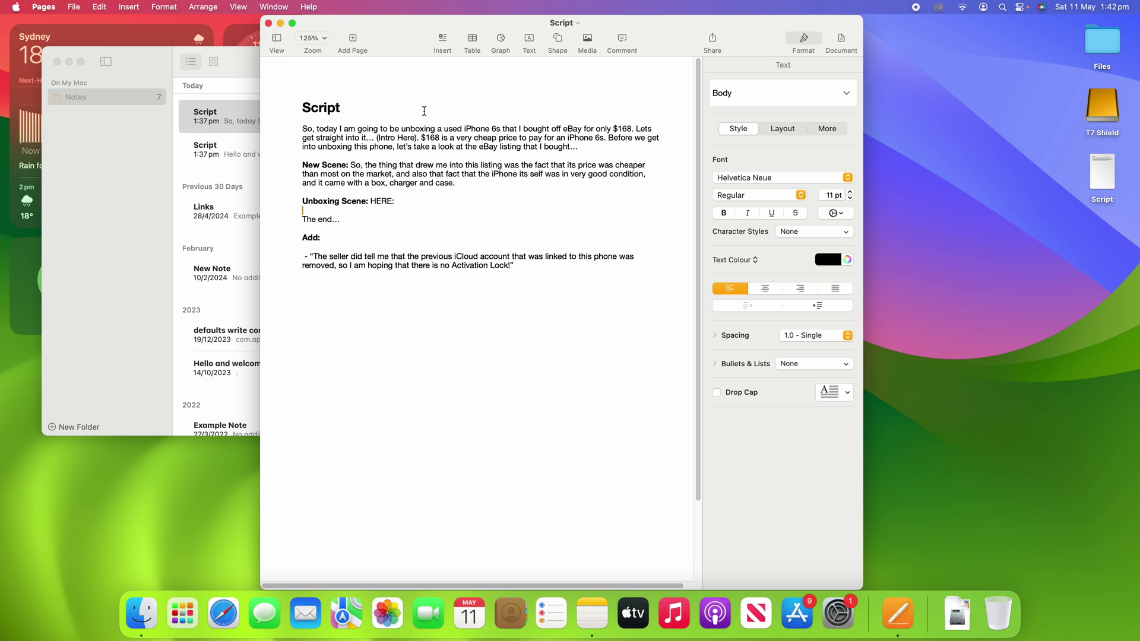
Save the unboxing document as 'Script 2' on the Desktop and close its window.
{"action": "left_click", "coordinate": [74, 7]}
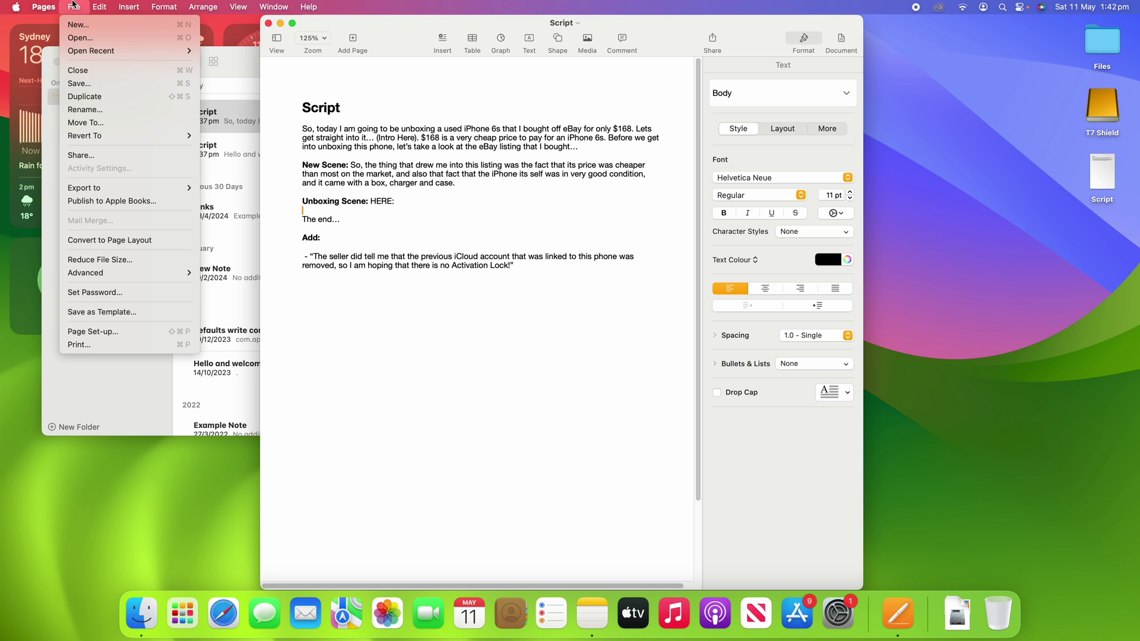
{"action": "left_click", "coordinate": [79, 83]}
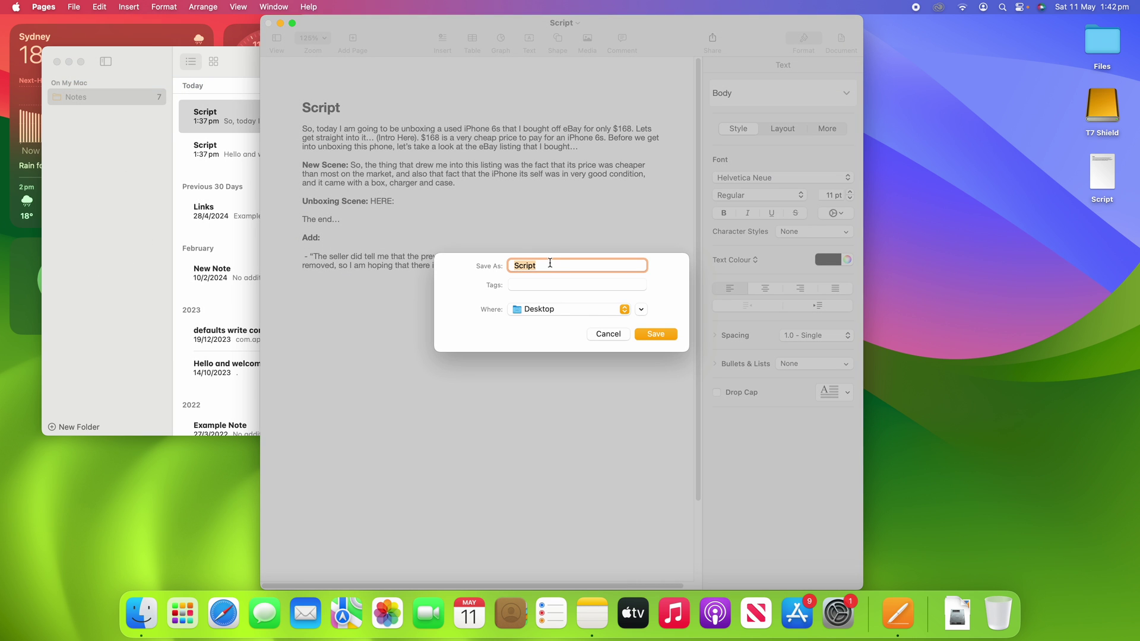
{"action": "left_click", "coordinate": [558, 269]}
{"action": "left_click", "coordinate": [647, 334]}
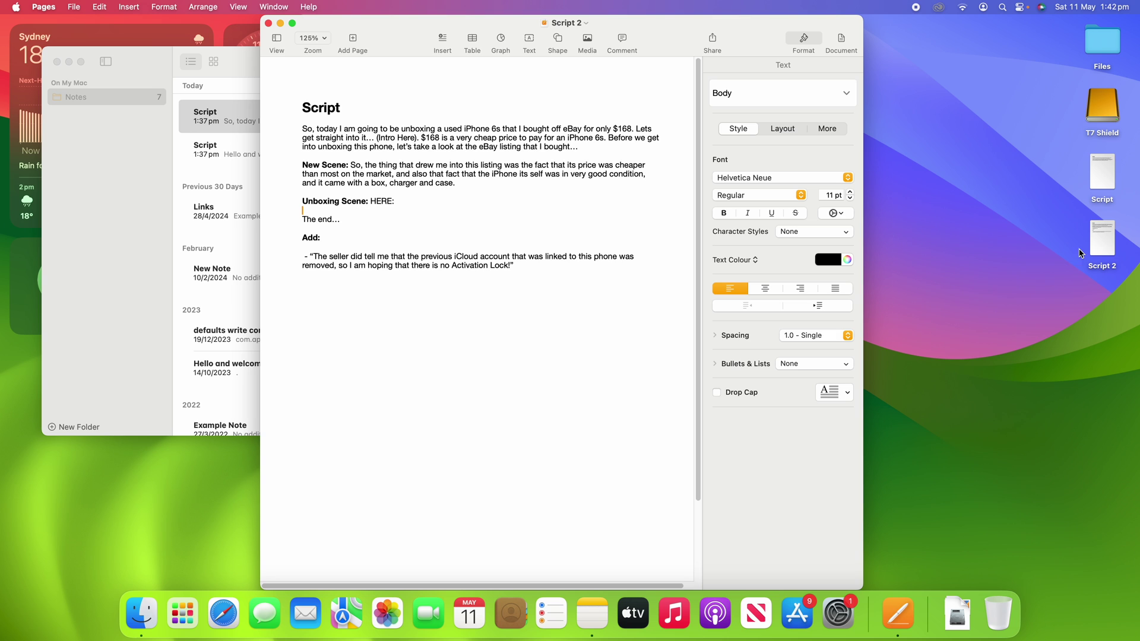
{"action": "left_click", "coordinate": [515, 337]}
{"action": "key", "text": "cmd+w"}
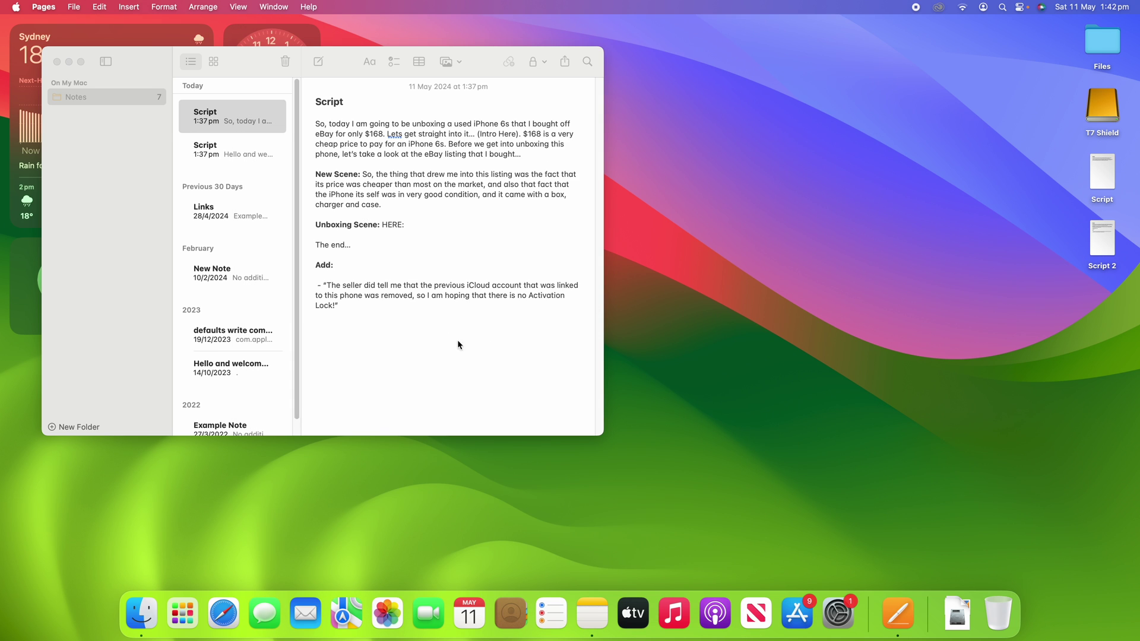
Quit Notes, open Script and Script 2 from the Desktop, then relaunch Notes.
{"action": "left_click", "coordinate": [490, 350]}
{"action": "key", "text": "super+q"}
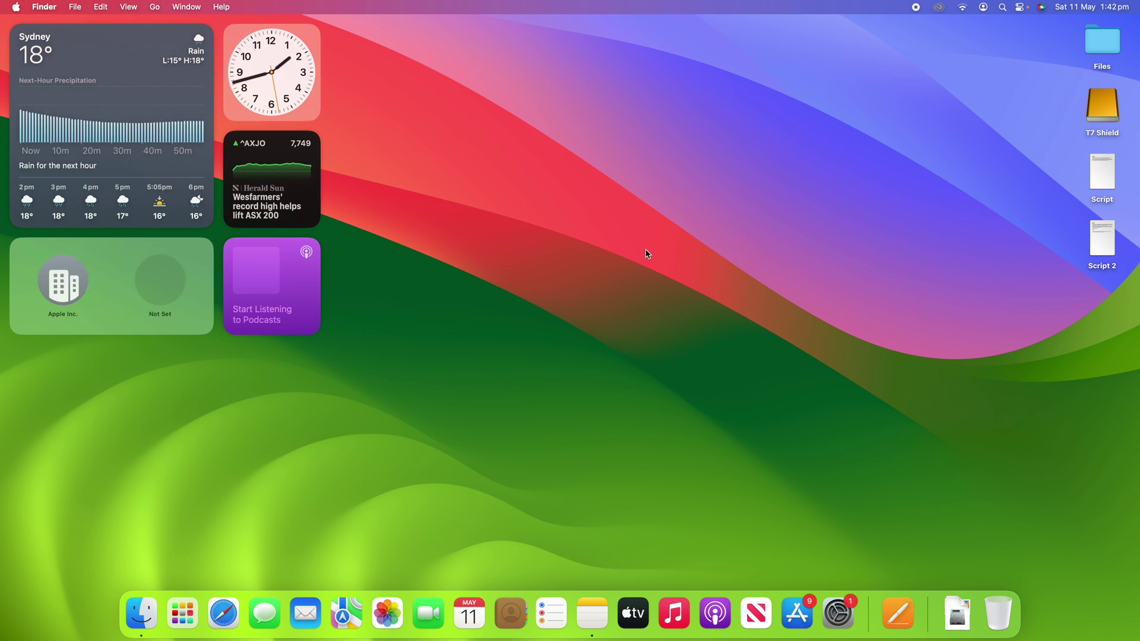
{"action": "double_click", "coordinate": [1099, 172]}
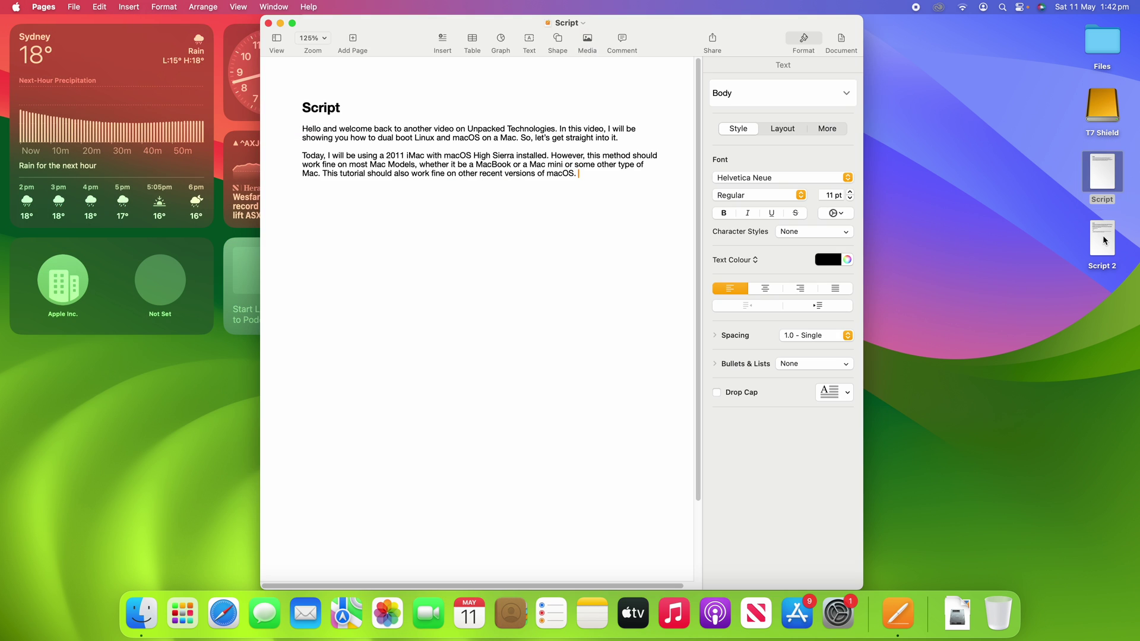
{"action": "double_click", "coordinate": [1103, 235]}
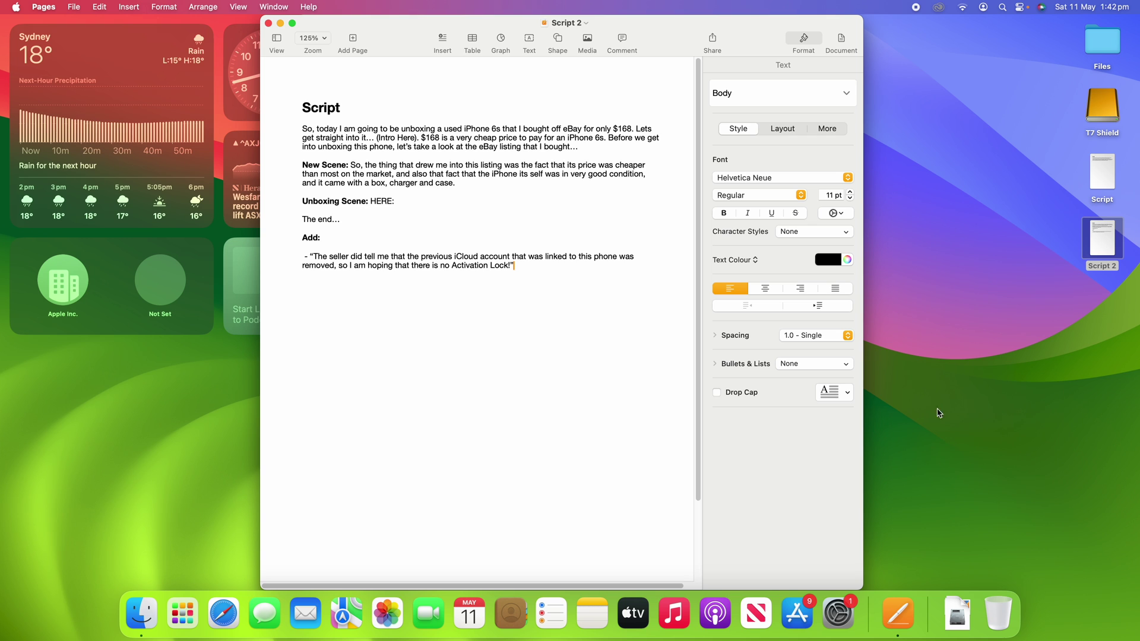
{"action": "left_click", "coordinate": [588, 606]}
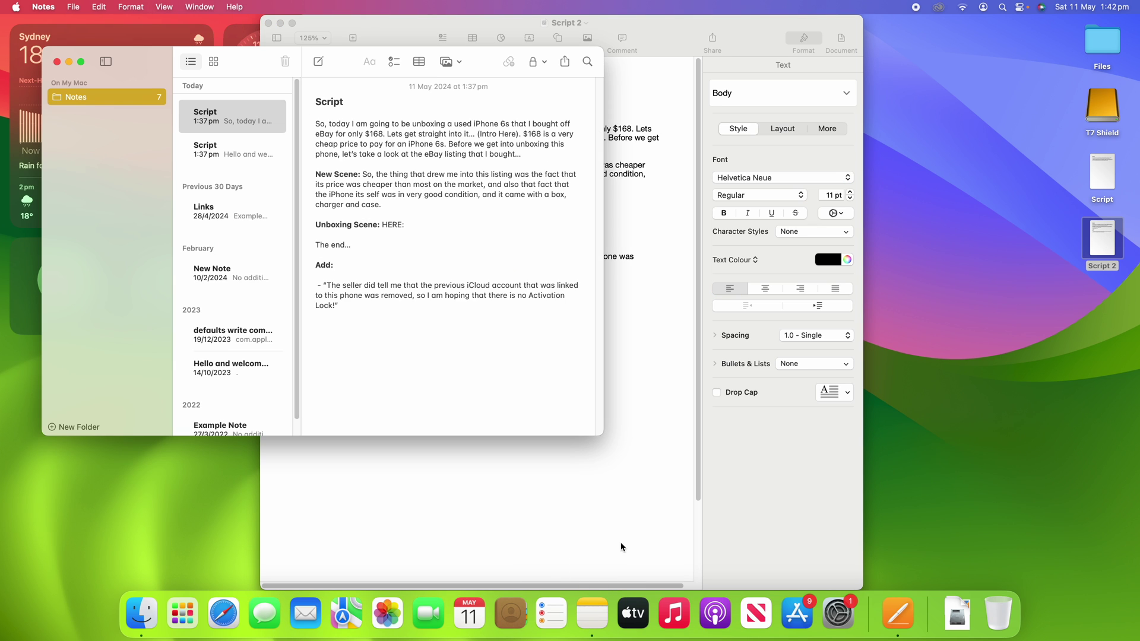
Select the 'Hello and welcome back' Script note, then hide Notes to bring Pages' Script forward.
{"action": "left_click", "coordinate": [276, 153]}
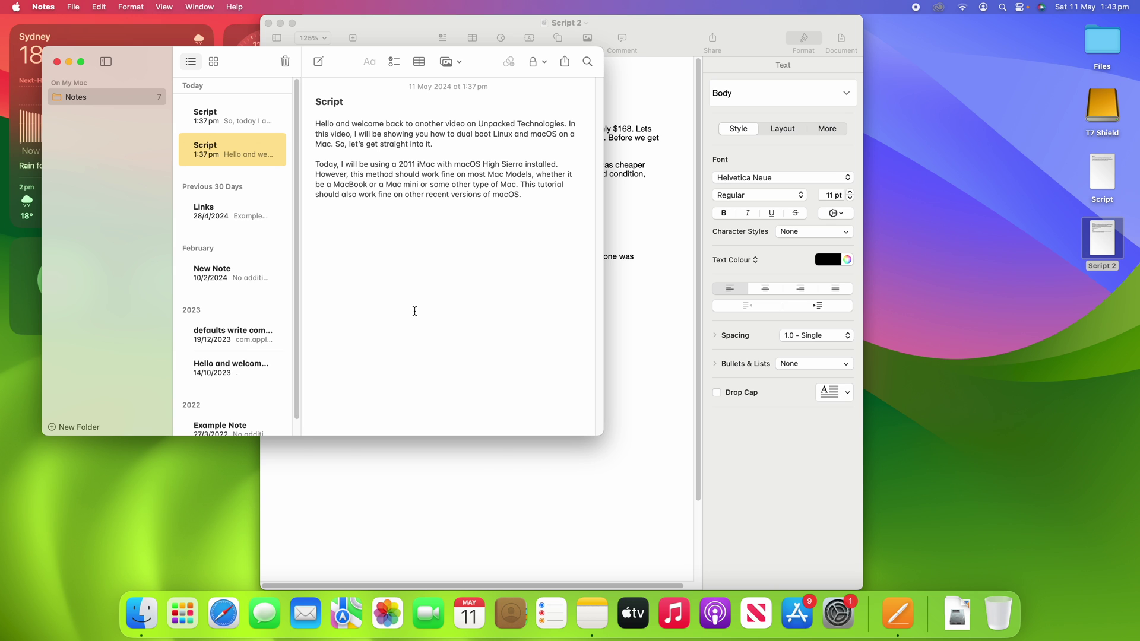
{"action": "key", "text": "super+h"}
{"action": "left_click", "coordinate": [414, 312]}
{"action": "key", "text": "super+grave"}
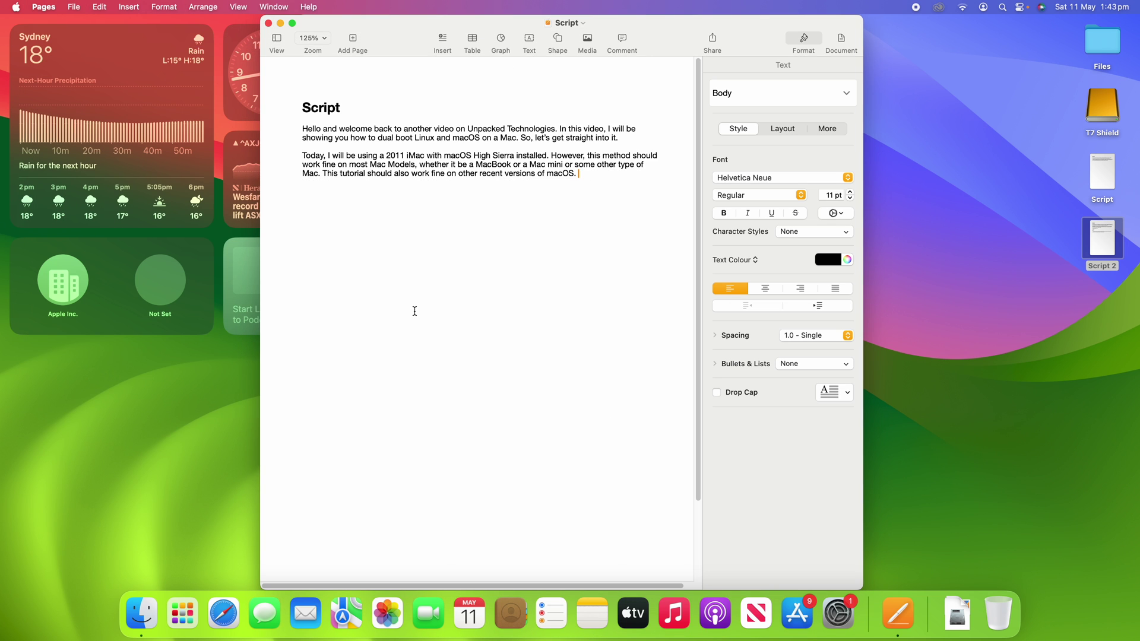